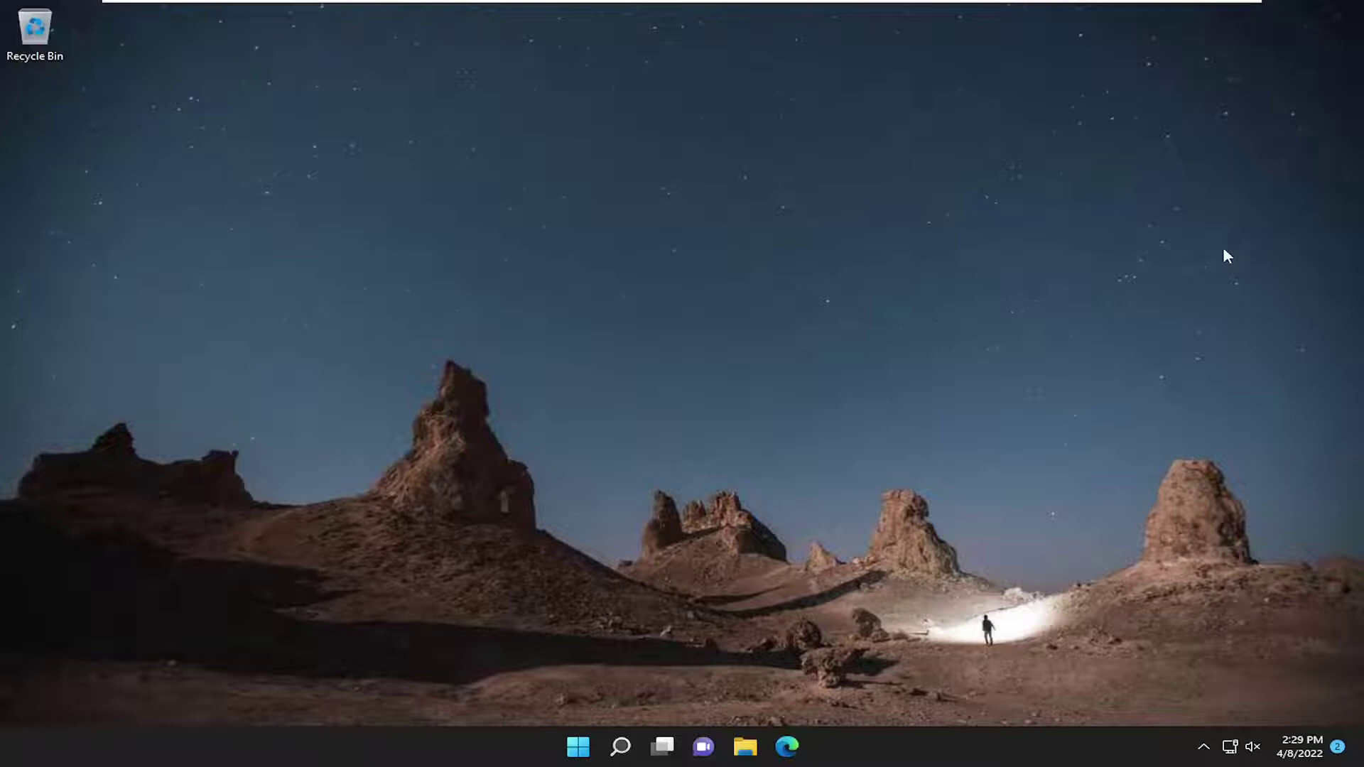
Open File Explorer and browse via This PC to the Downloads folder
{"action": "left_click", "coordinate": [746, 747]}
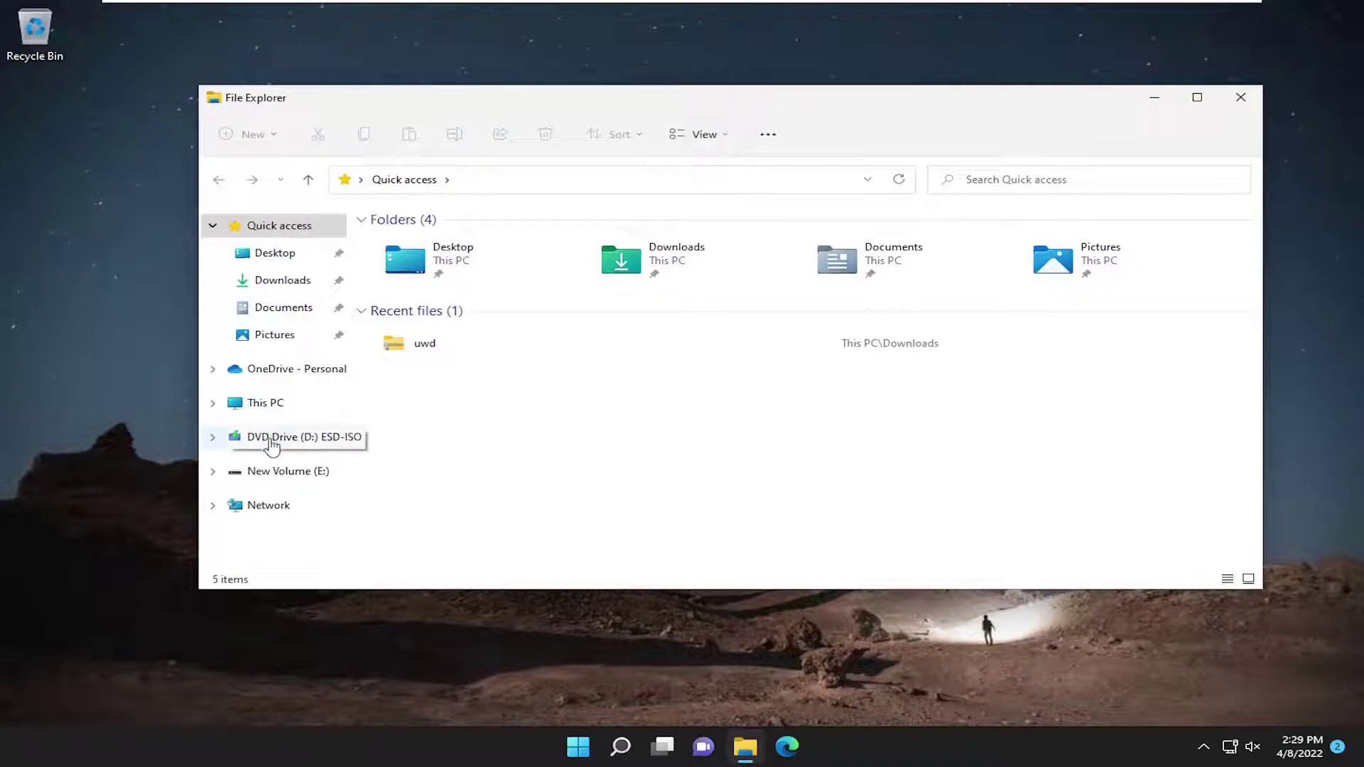
{"action": "left_click", "coordinate": [251, 407]}
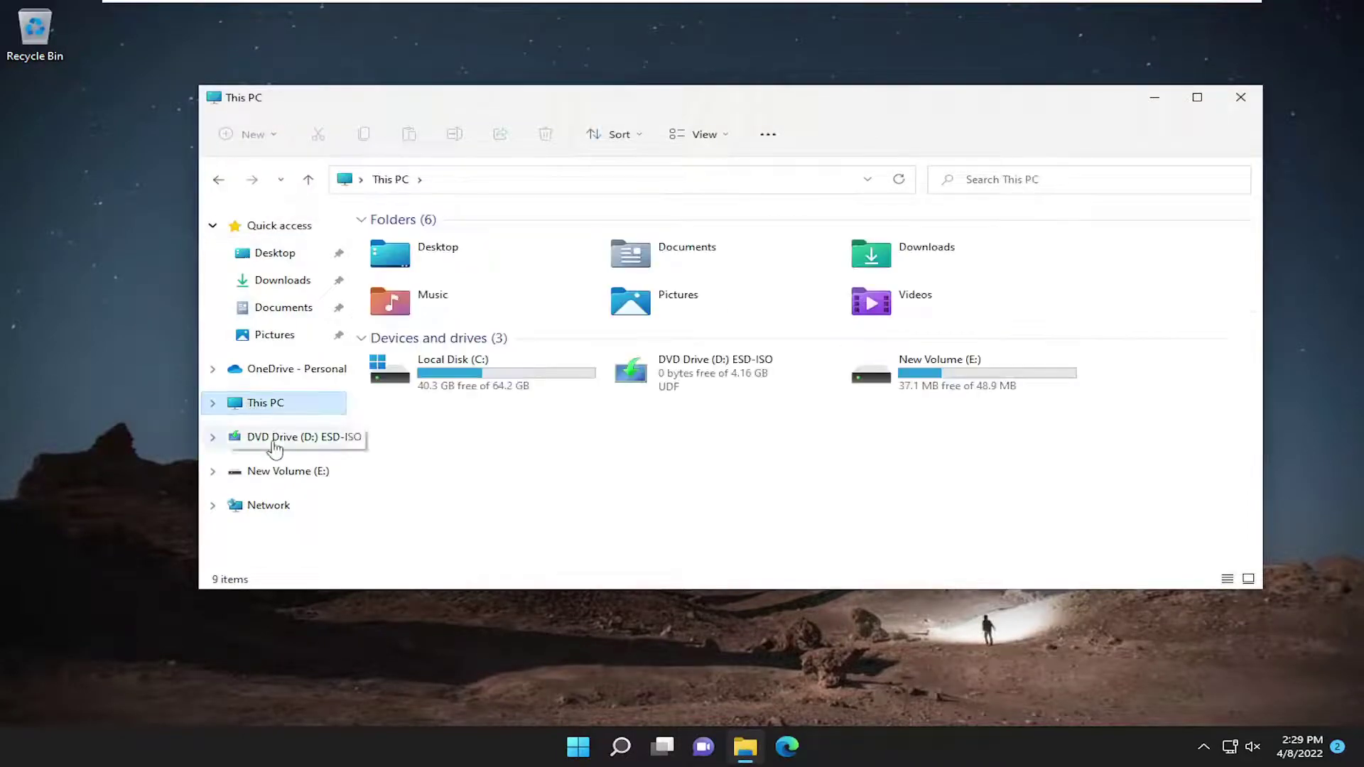
{"action": "left_click", "coordinate": [275, 288]}
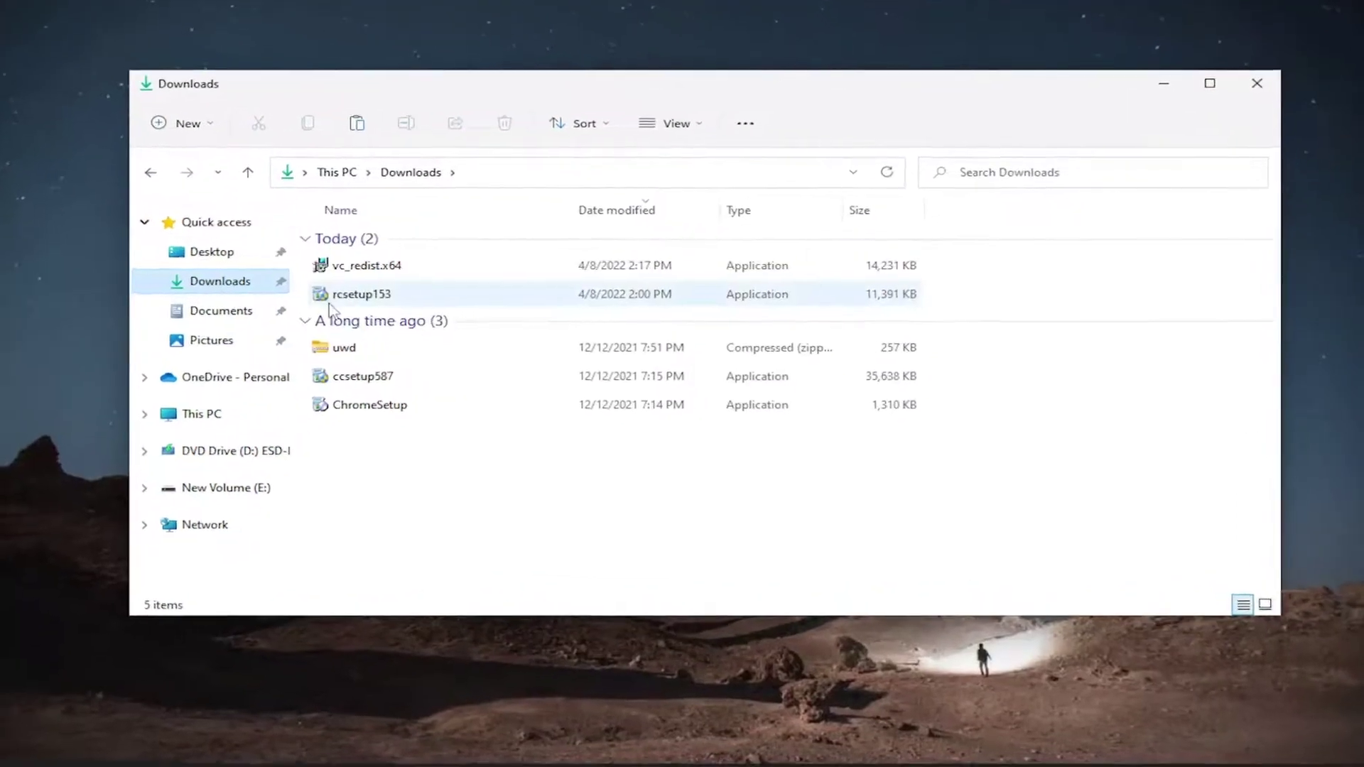
Open the Properties window of vc_redist.x64 and move it slightly upward
{"action": "right_click", "coordinate": [343, 271]}
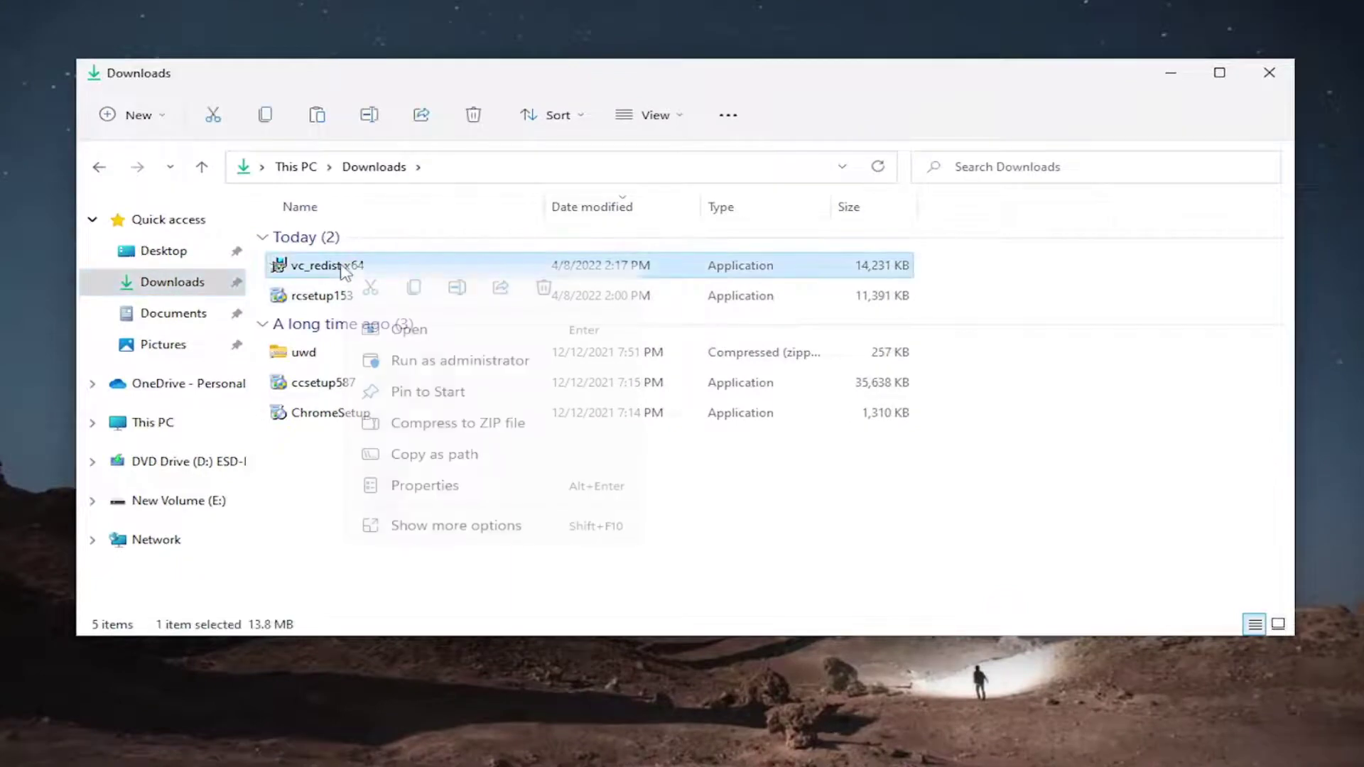
{"action": "left_click", "coordinate": [442, 485]}
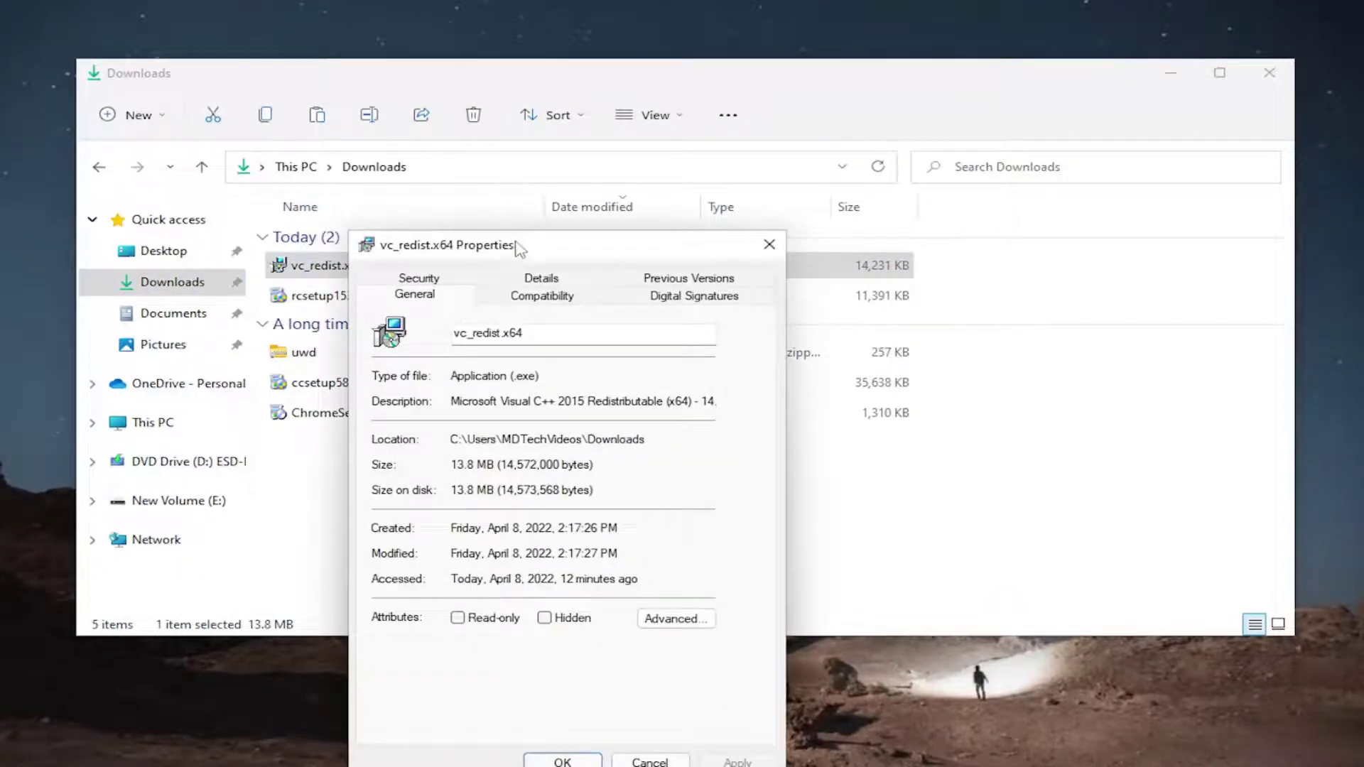
{"action": "left_click_drag", "start_coordinate": [520, 245], "coordinate": [531, 132]}
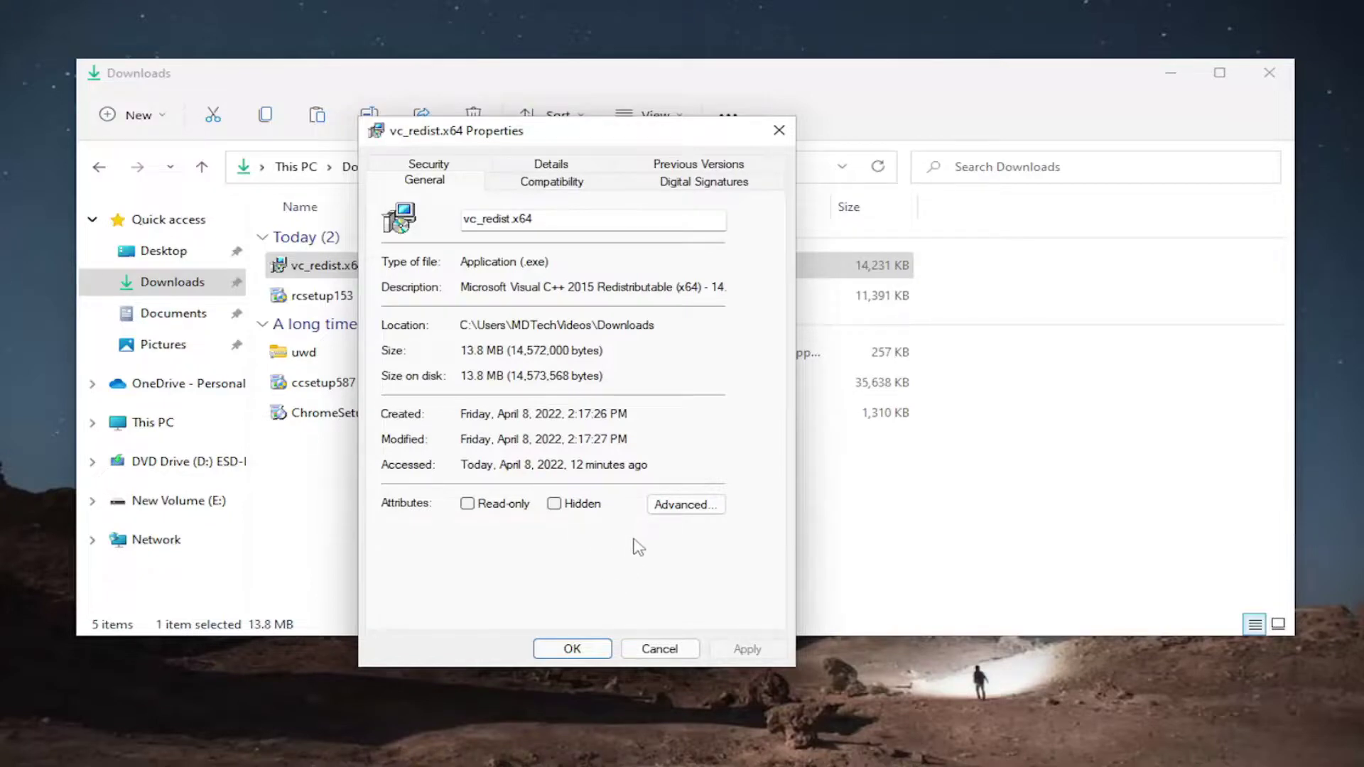
Confirm the vc_redist.x64 Properties with OK and close the Downloads window
{"action": "left_click", "coordinate": [569, 650]}
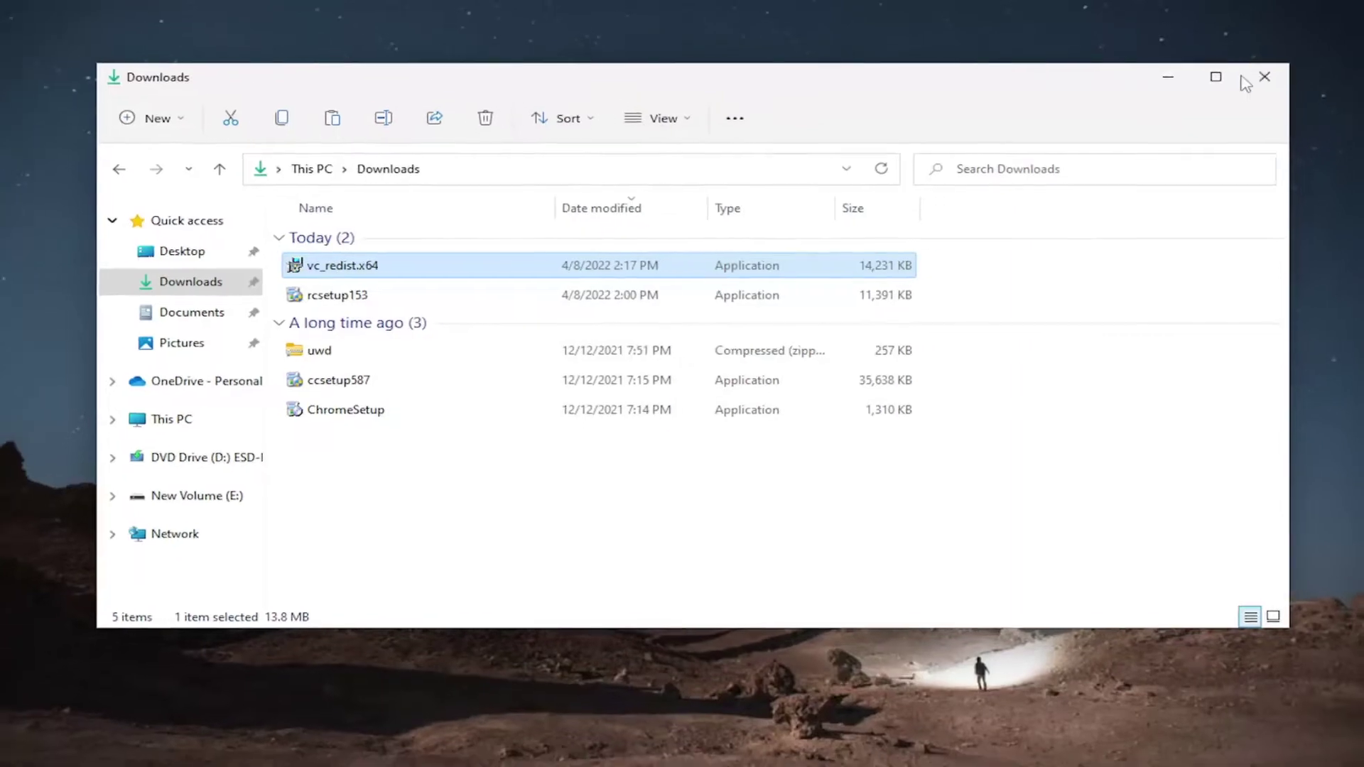
{"action": "left_click", "coordinate": [1272, 74]}
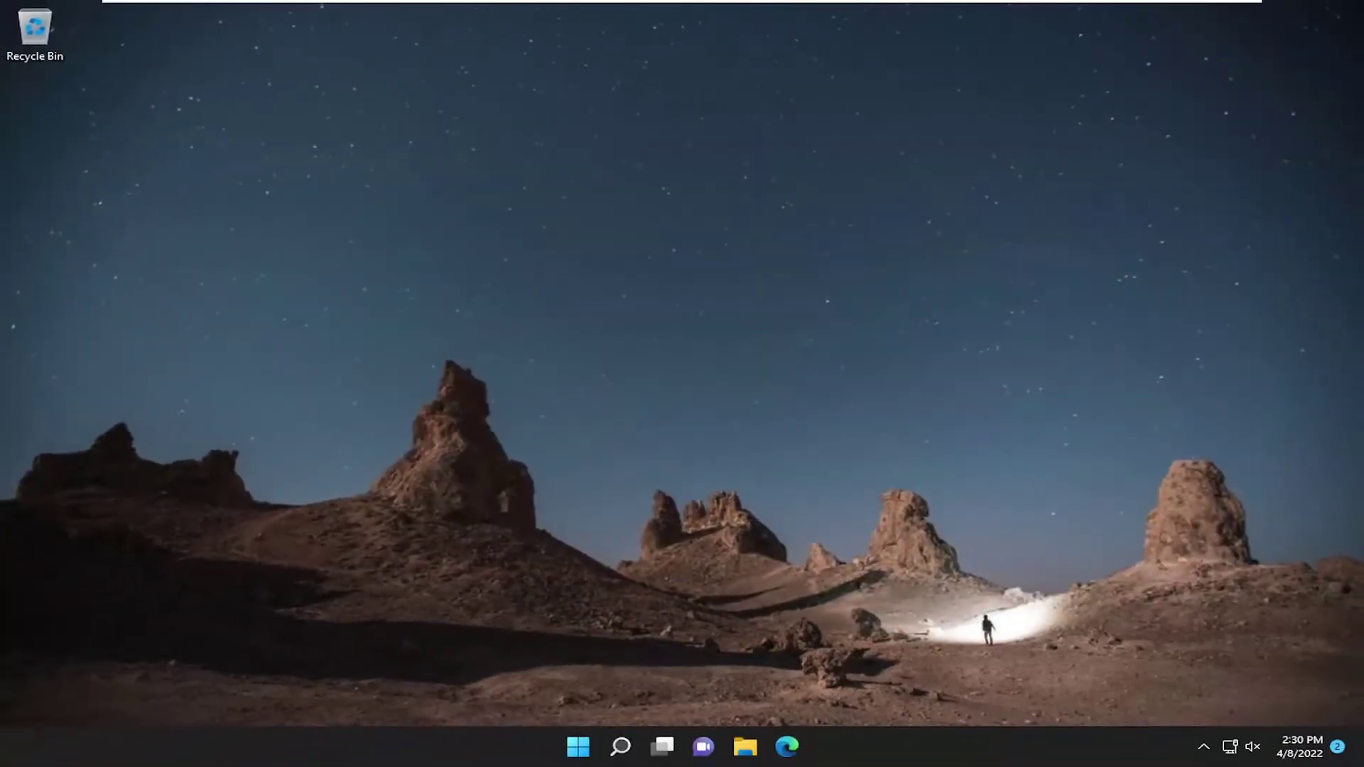